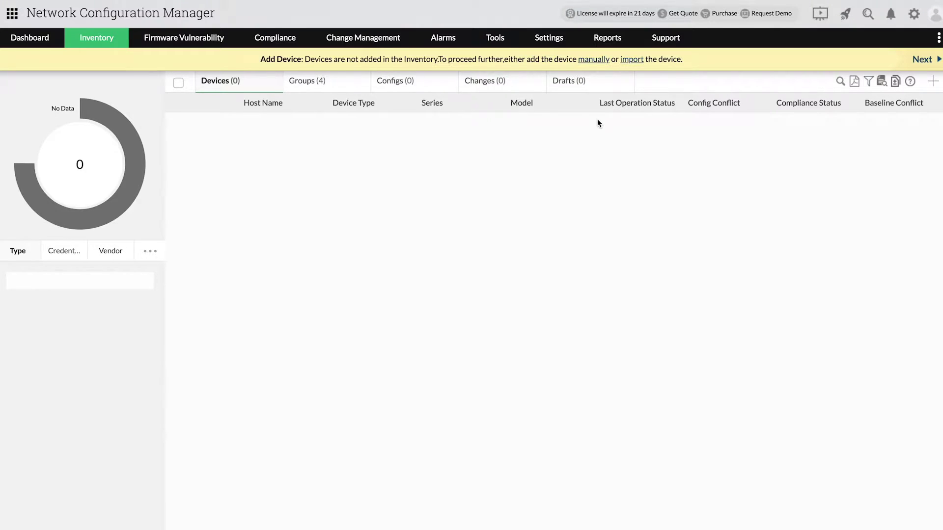
Go to the Network Discovery page under Settings > Discovery.
click(550, 41)
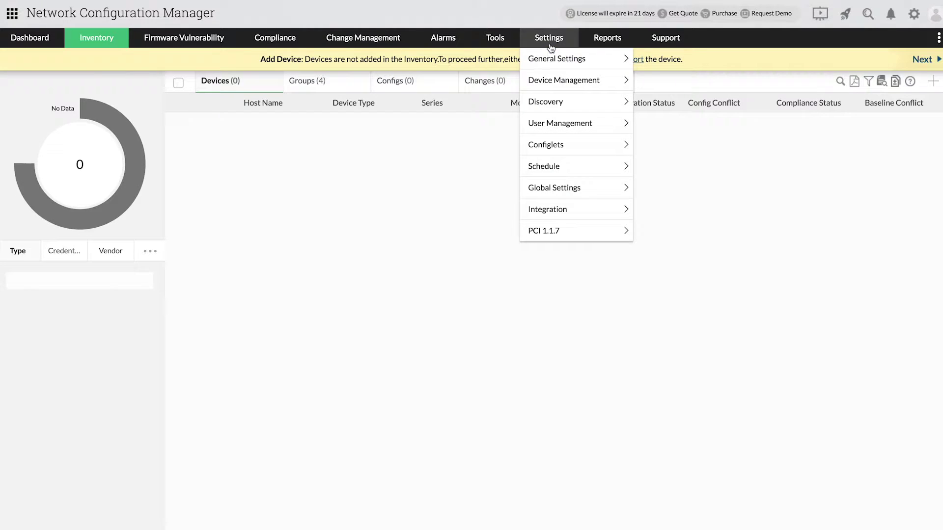
mouse_move(547, 99)
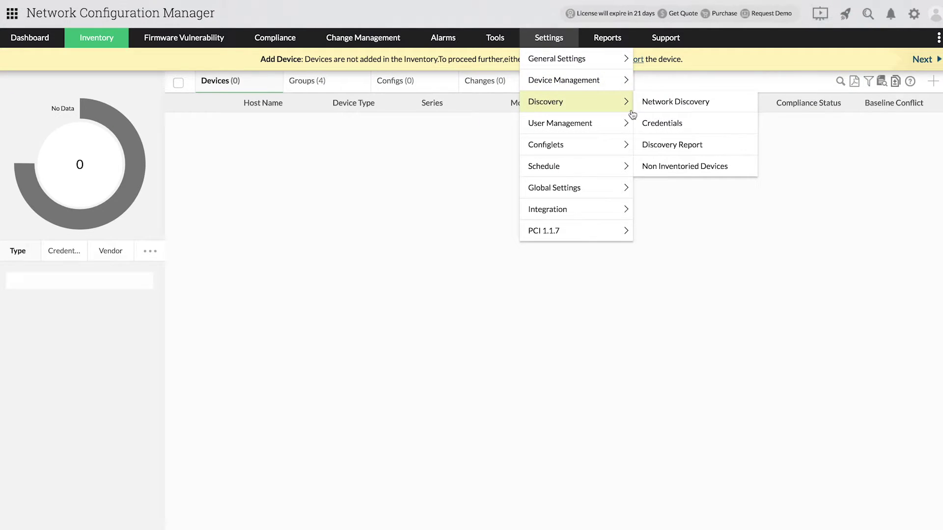
click(656, 113)
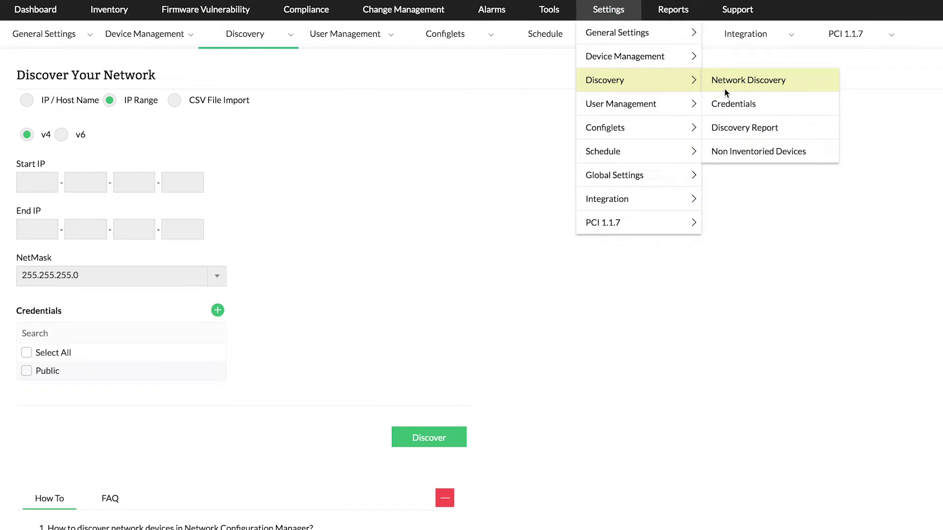
Try the IP / Host Name and CSV File Import discovery options, then settle on IP Range.
click(66, 101)
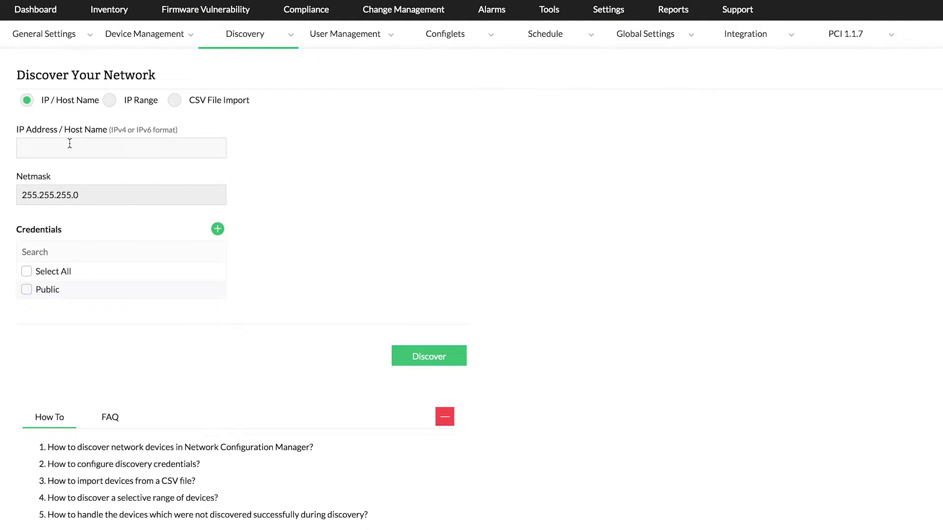
click(129, 106)
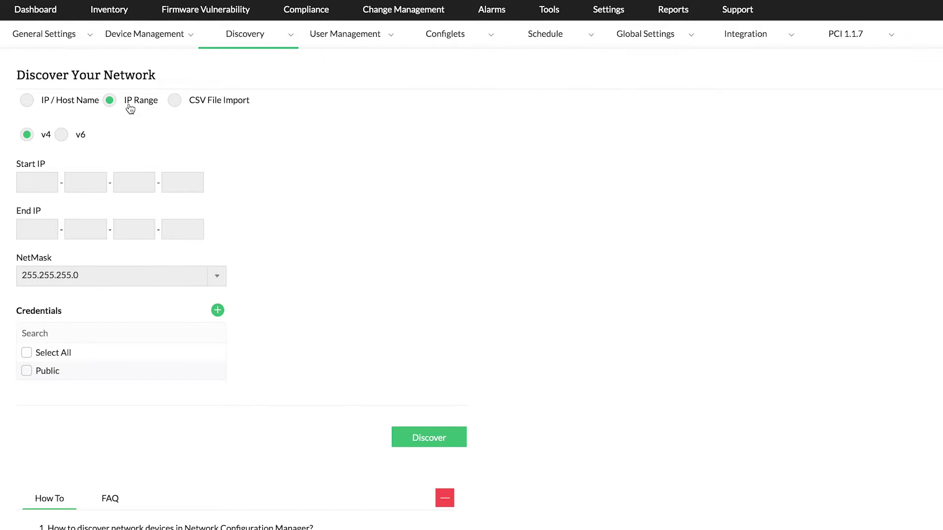
click(190, 107)
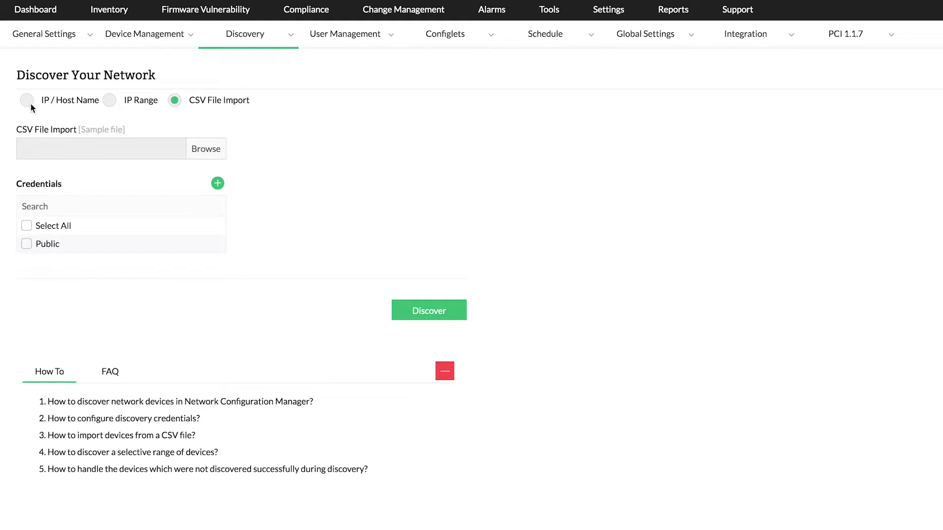
click(110, 100)
Set the discovery range from Start IP 192.168.50.131 to End IP 192.168.50.140.
click(47, 180)
click(31, 210)
click(88, 188)
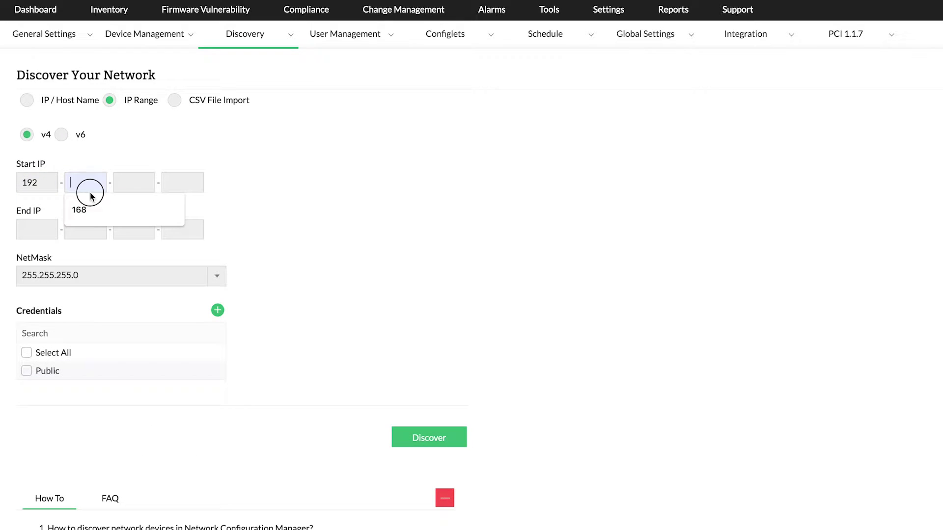
click(79, 210)
click(130, 191)
click(126, 201)
click(173, 185)
click(172, 206)
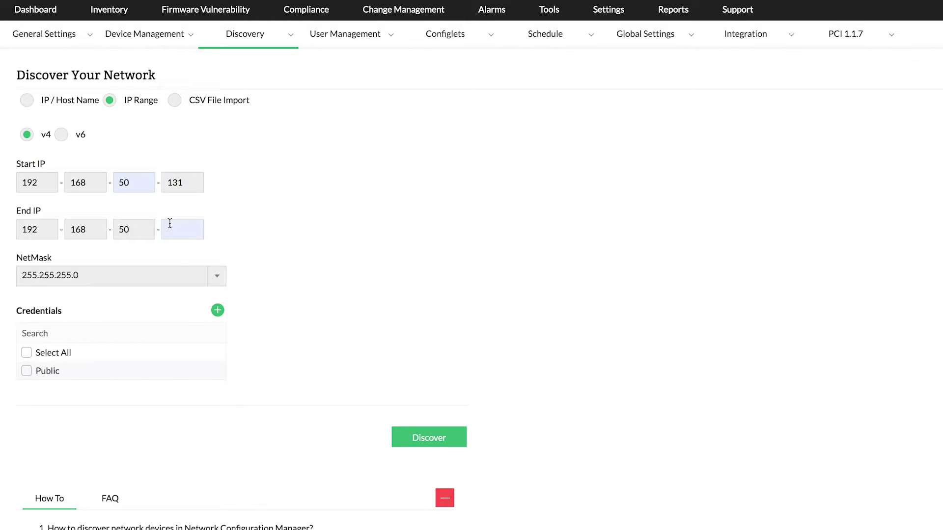
click(168, 227)
click(176, 251)
Open and close the Add Credential panel, then start discovery with the Public credential.
click(217, 311)
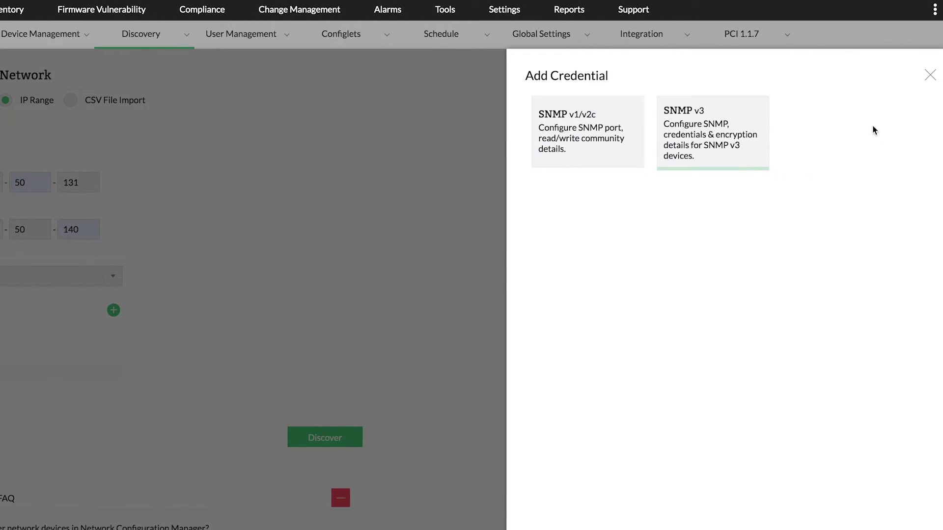
click(930, 75)
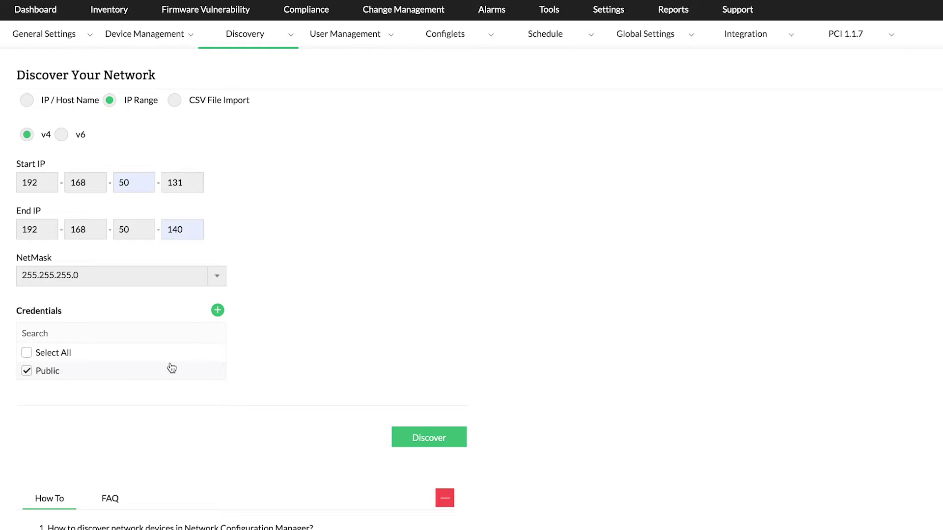
click(418, 435)
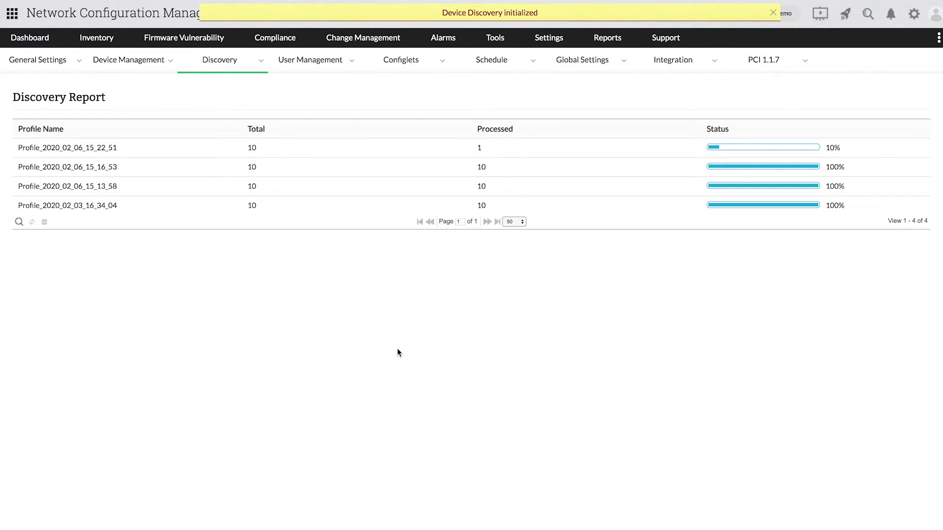
Open the newest discovery profile's progress list to see the finished results.
click(495, 157)
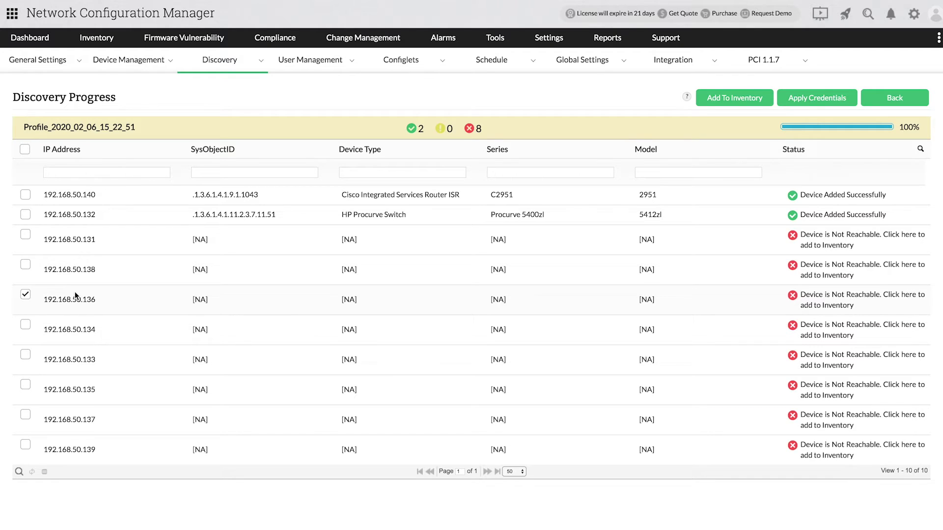
Begin adding 192.168.50.136 to the inventory with vendor ADVA, then close the form.
click(751, 104)
click(712, 191)
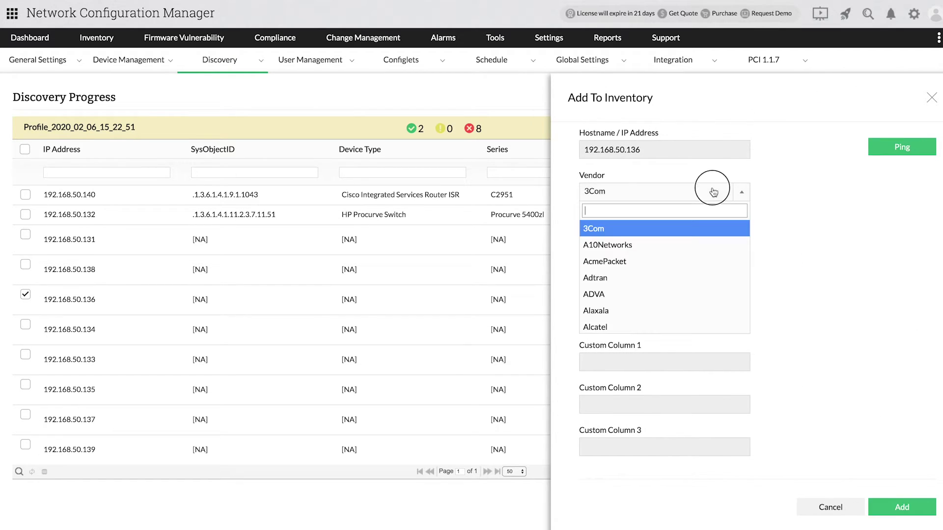
click(694, 294)
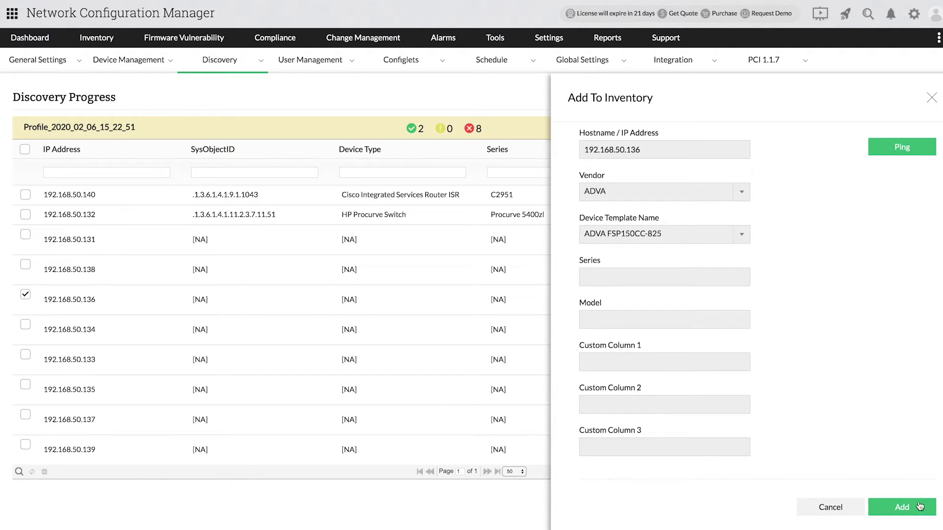
click(933, 97)
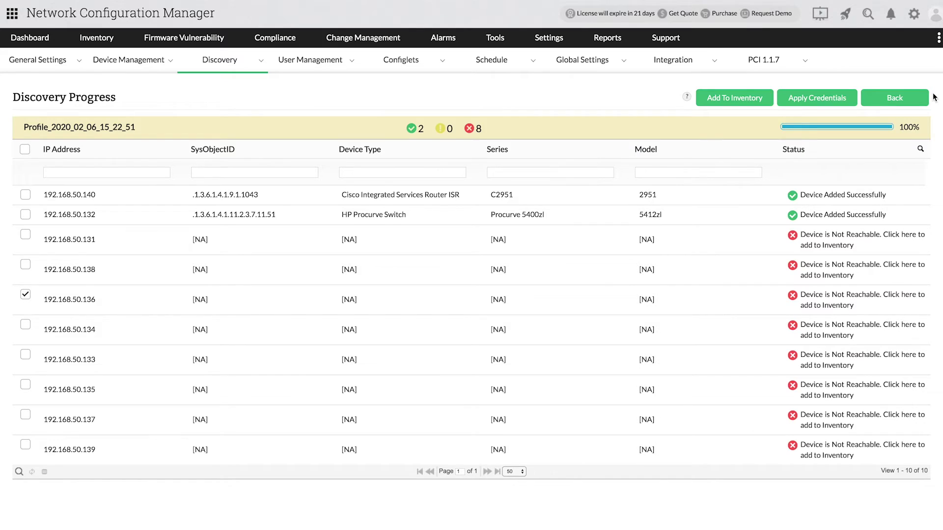
mouse_move(123, 47)
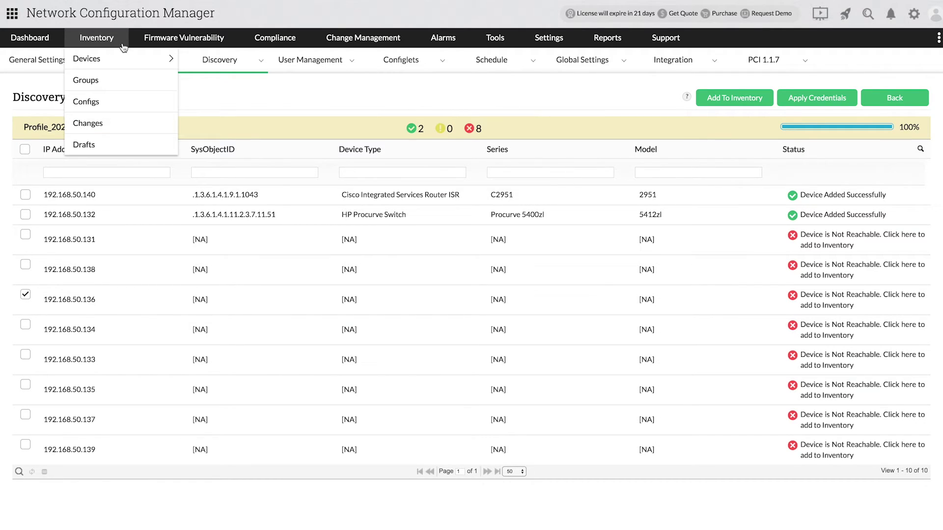
click(95, 36)
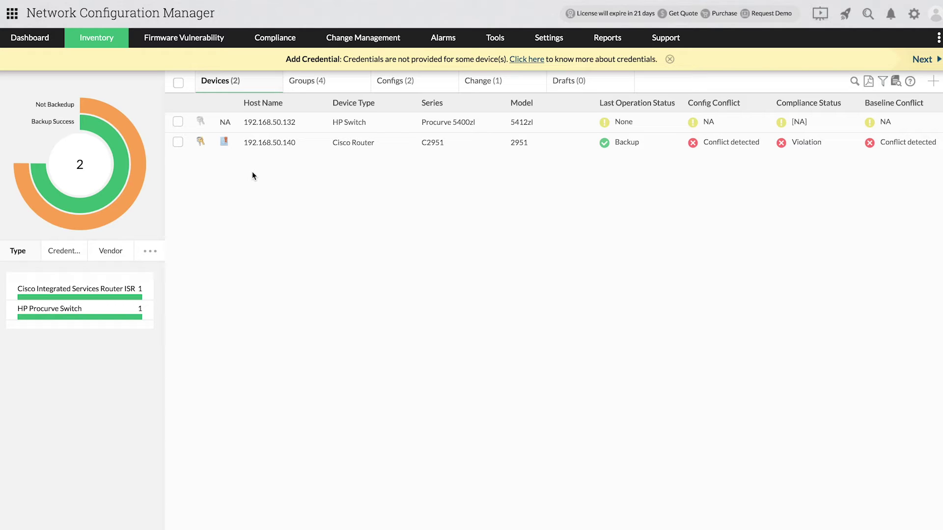
click(936, 84)
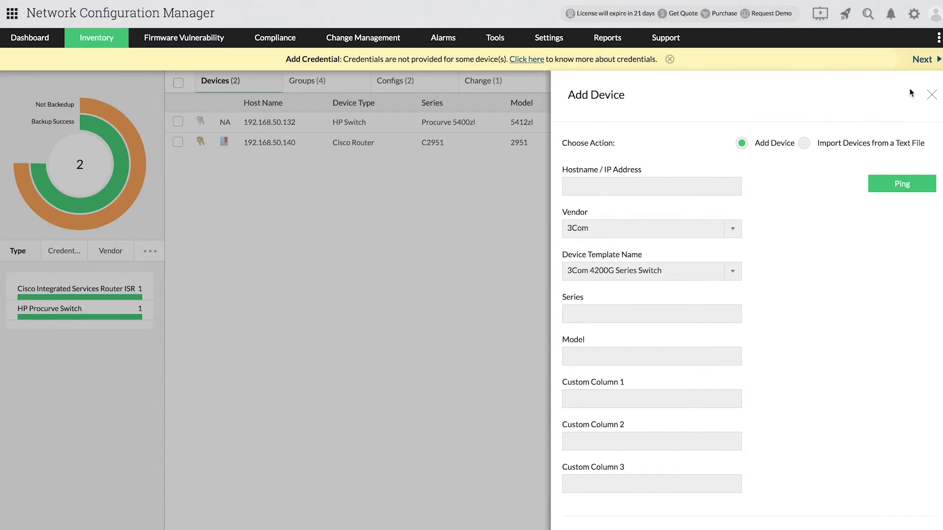
click(625, 185)
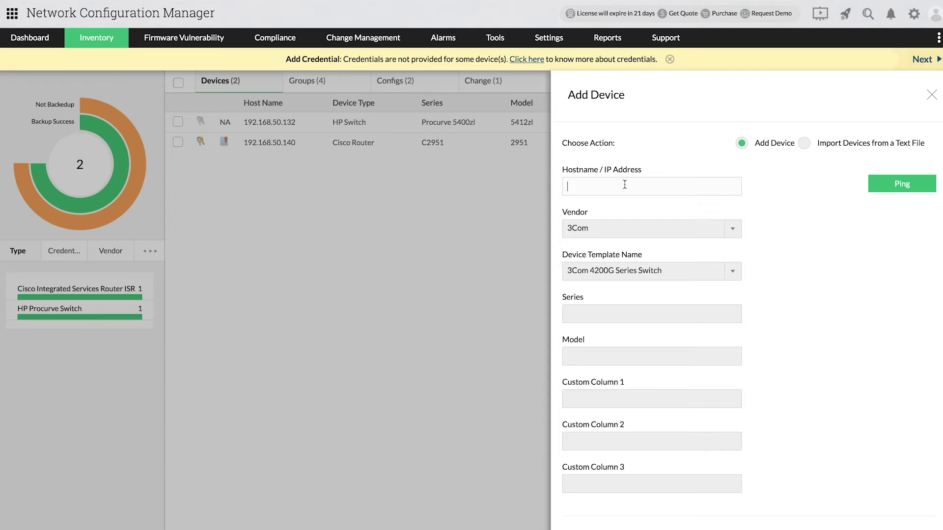
click(733, 229)
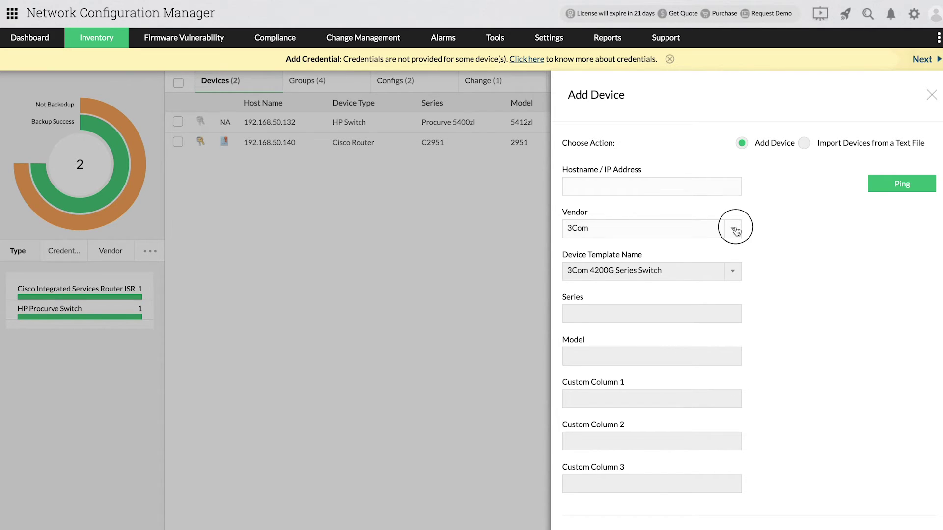
click(735, 231)
click(733, 272)
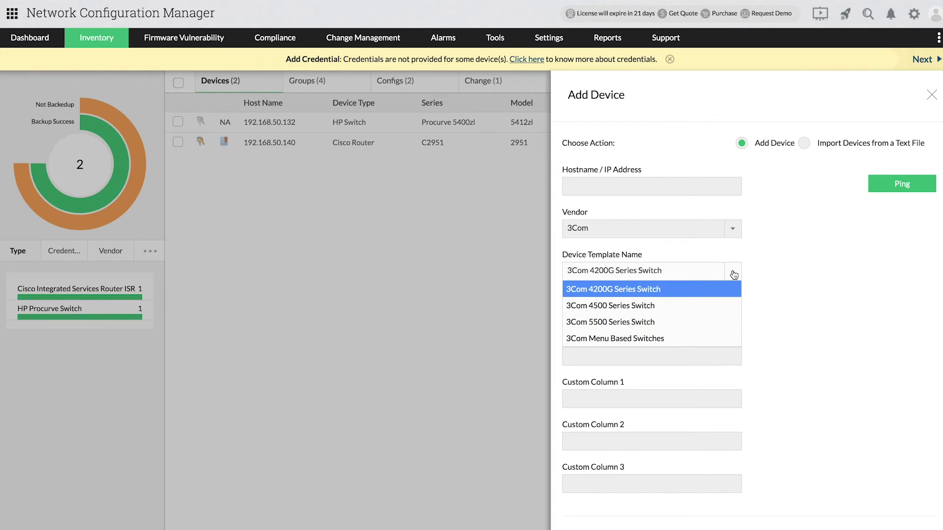
click(734, 274)
click(696, 313)
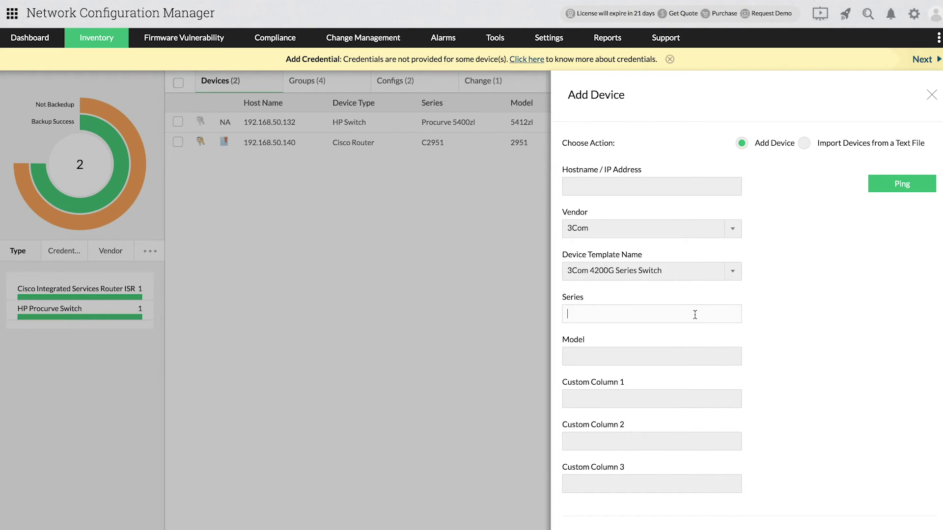
click(682, 354)
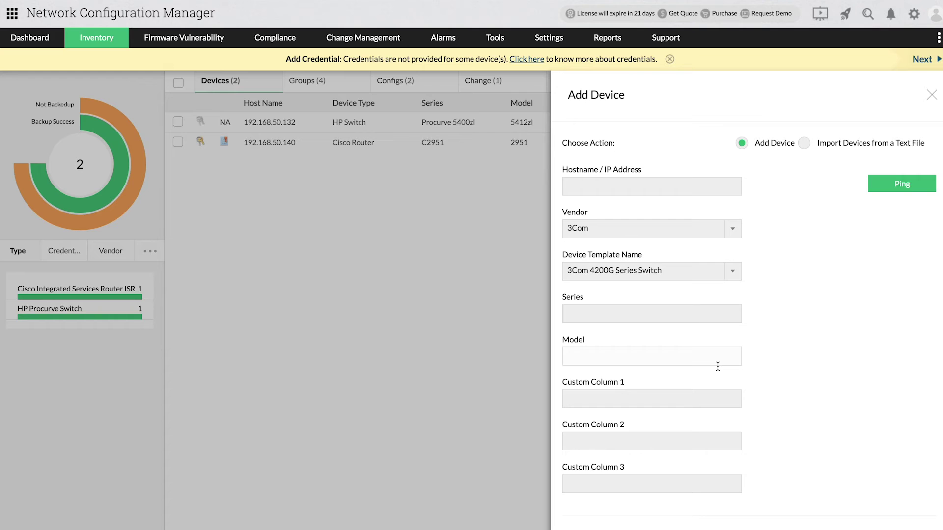
scroll(892, 485, down, 2)
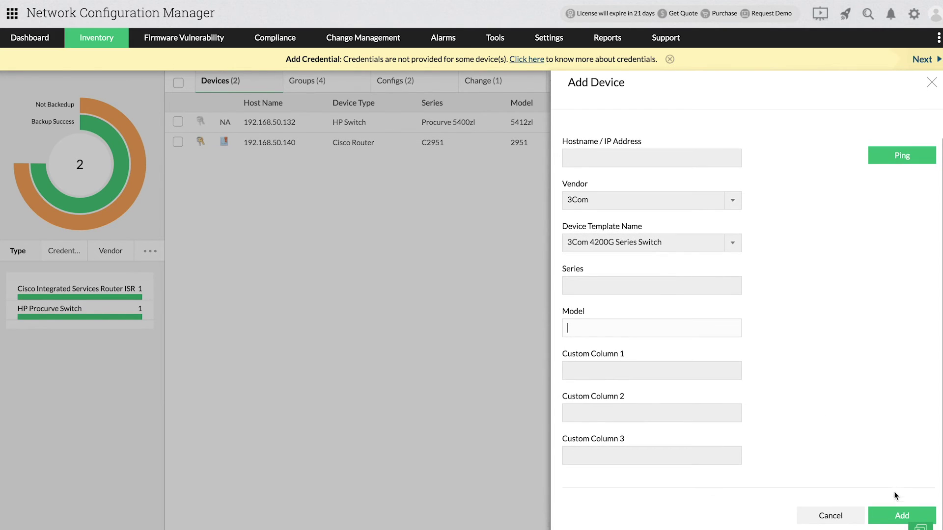
scroll(896, 474, up, 1)
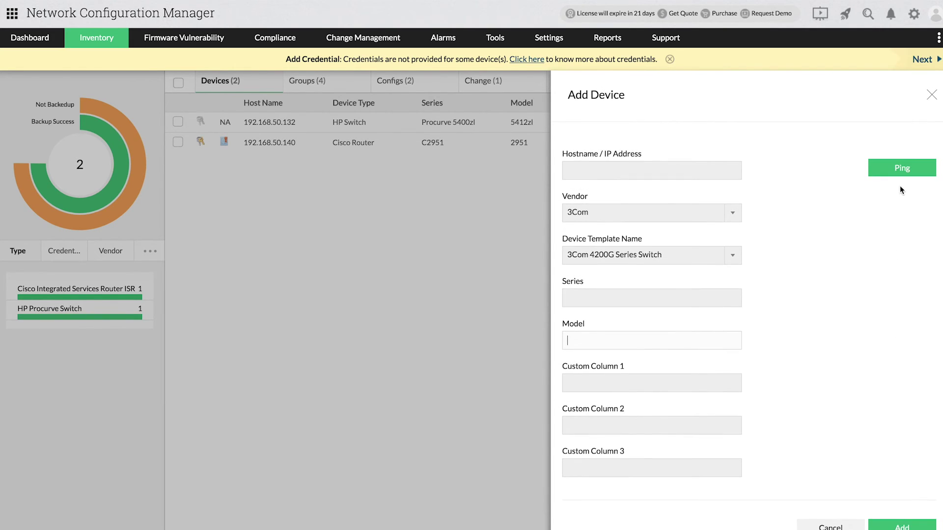
click(931, 96)
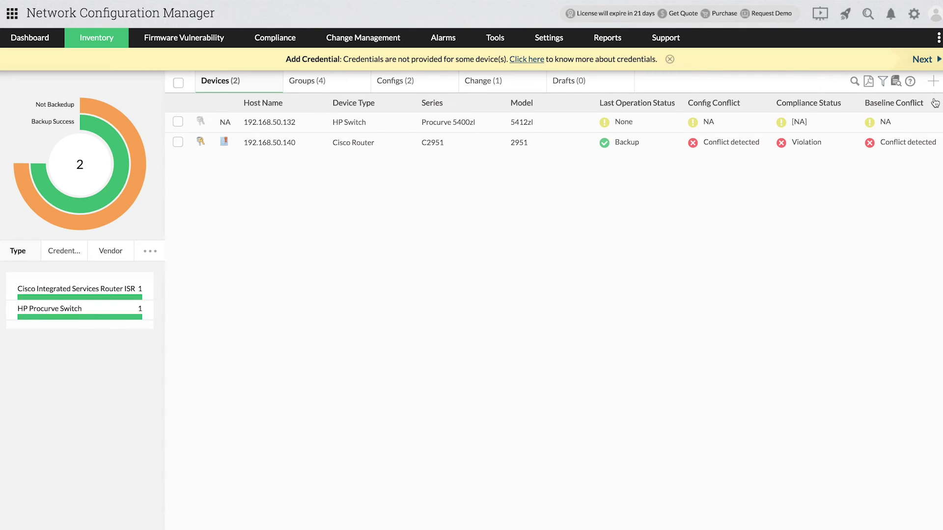
Open the Add Device form on the Devices tab and choose Import Devices from a Text File.
click(935, 82)
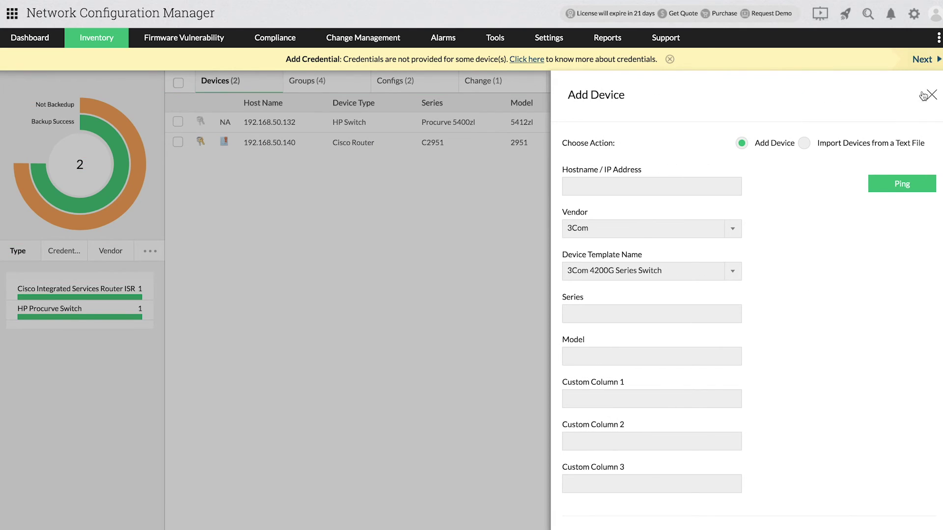
click(806, 142)
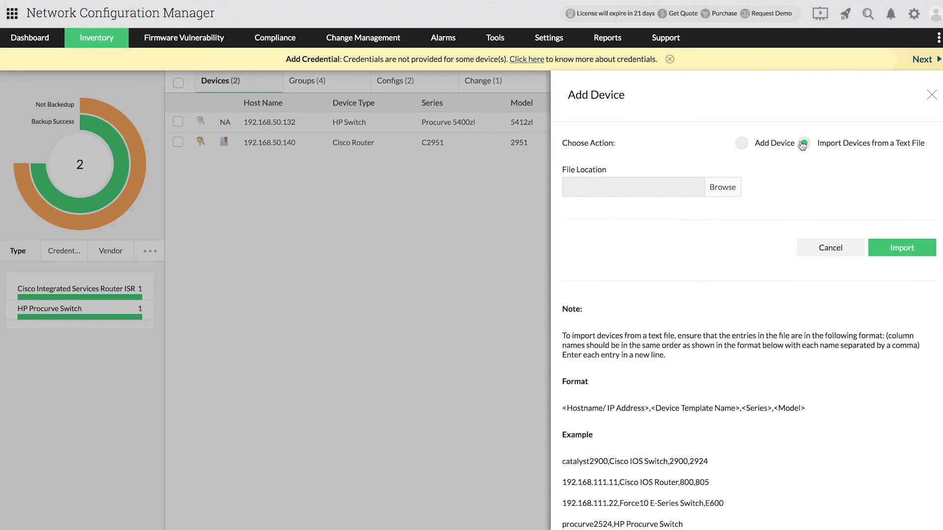
click(680, 408)
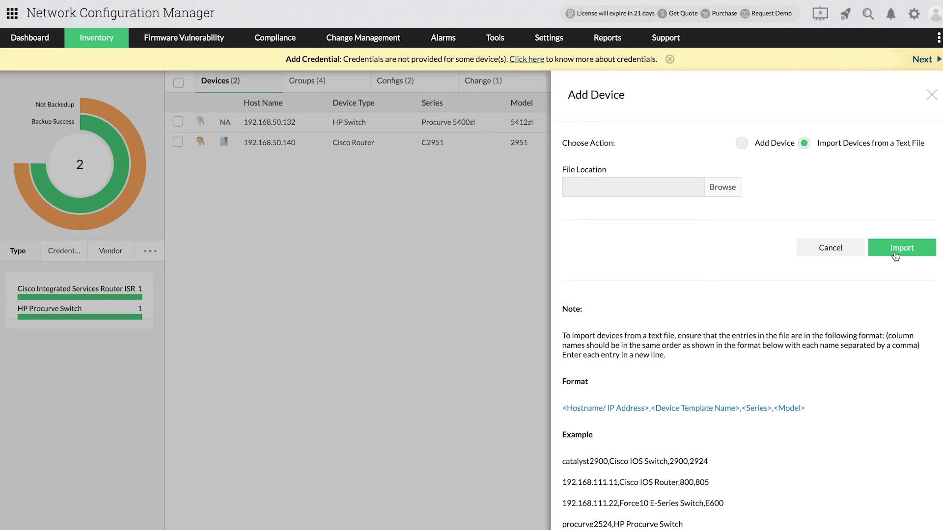
Close the Add Device panel to return to the two-device inventory.
click(931, 96)
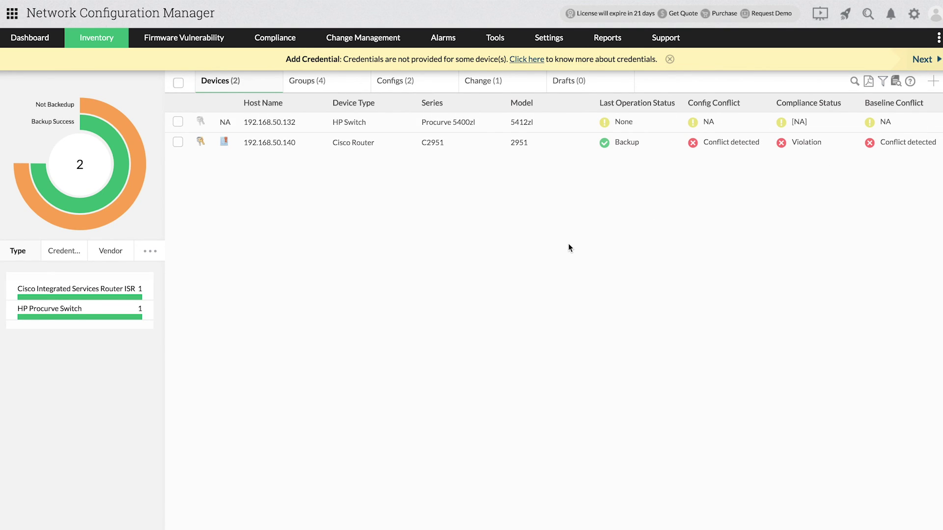